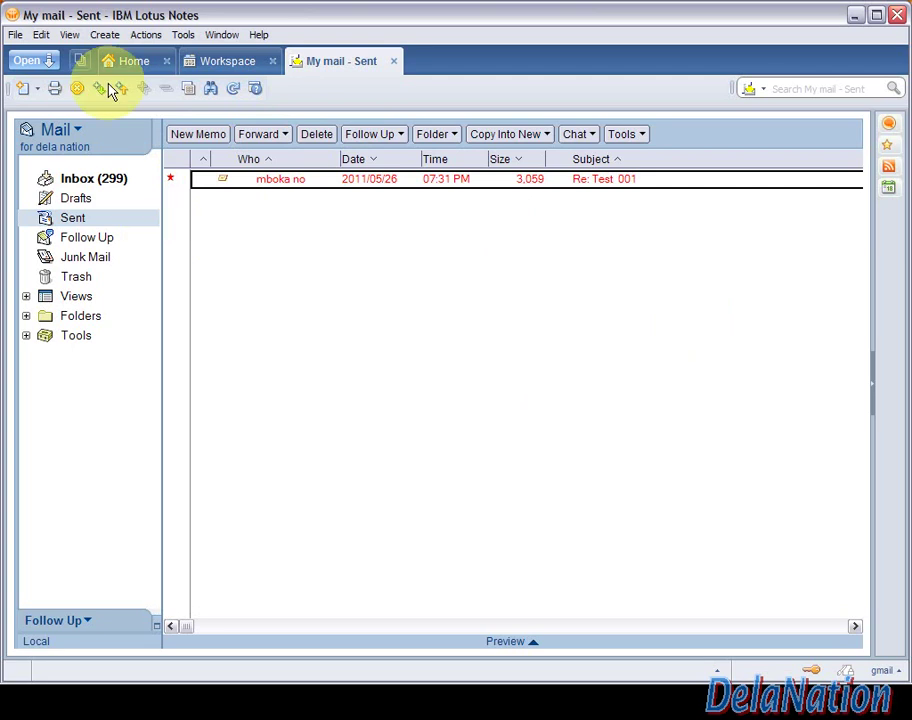
Open the My mail database properties and view its design inheritance from the StdR7Mail template.
{"action": "left_click", "coordinate": [18, 36]}
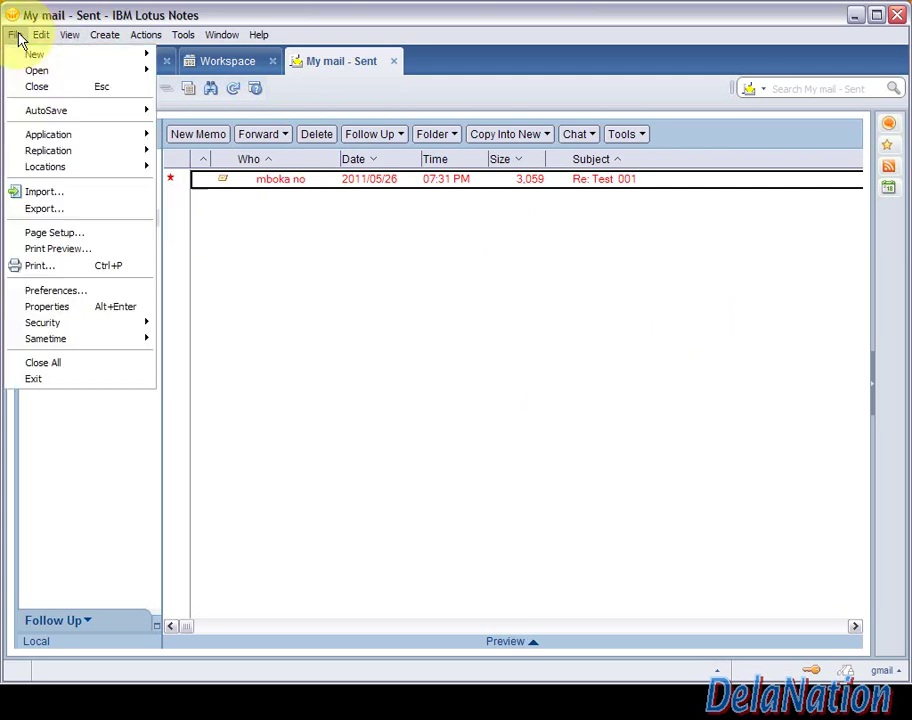
{"action": "mouse_move", "coordinate": [48, 139]}
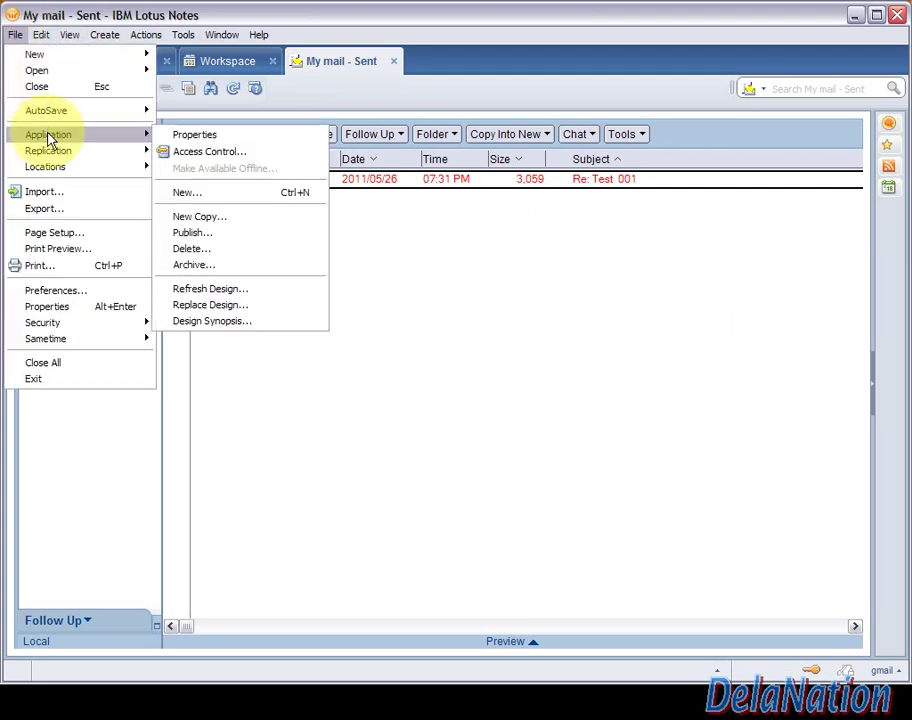
{"action": "left_click", "coordinate": [176, 138]}
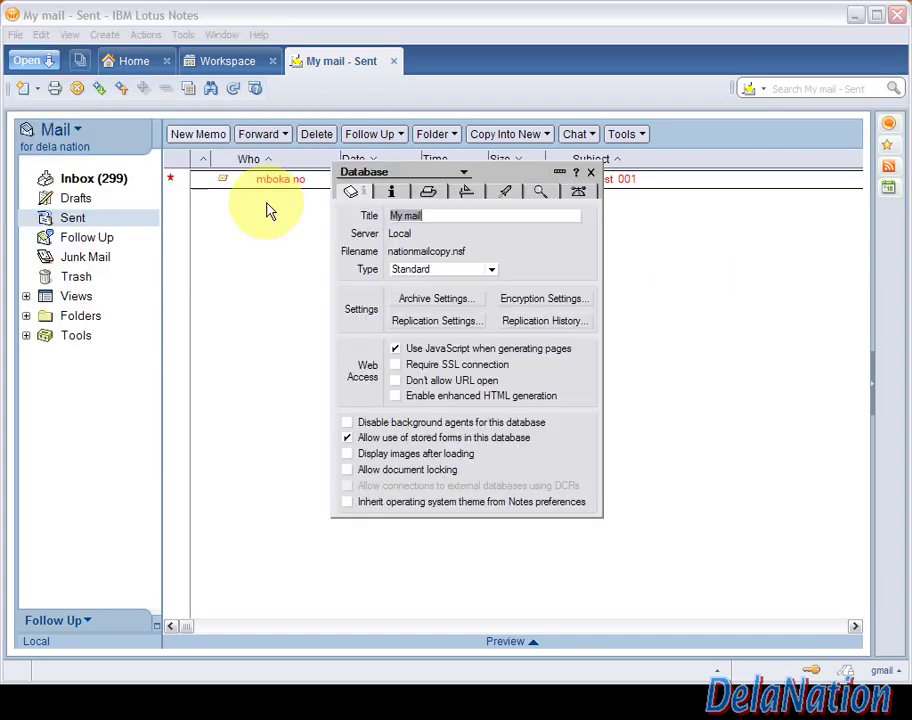
{"action": "left_click", "coordinate": [467, 192]}
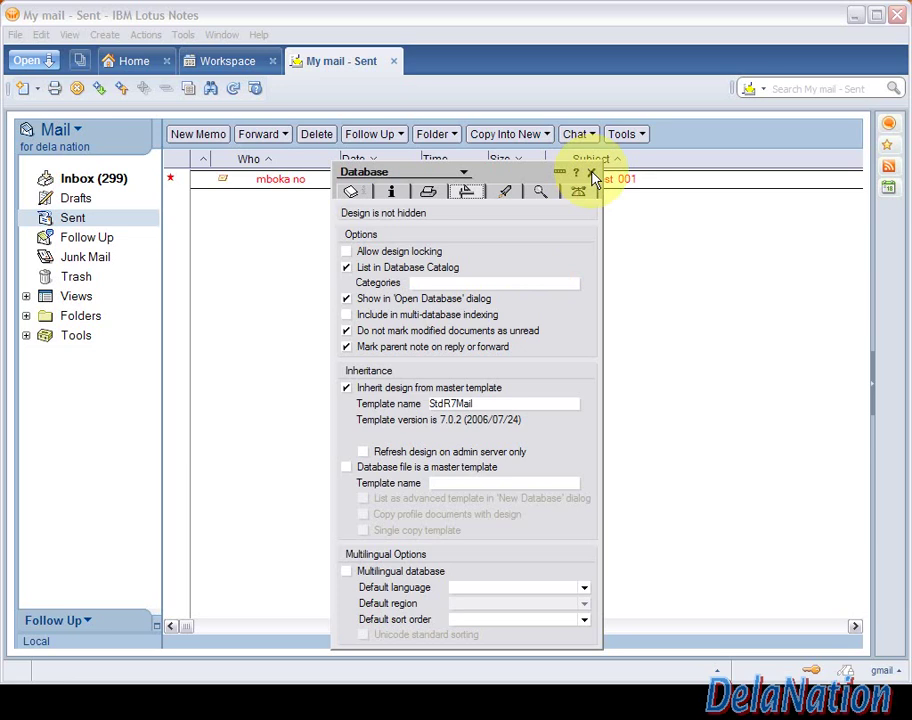
Close the properties box and the My mail tab, then bring up My mail's Application menu on the Workspace.
{"action": "left_click", "coordinate": [591, 175]}
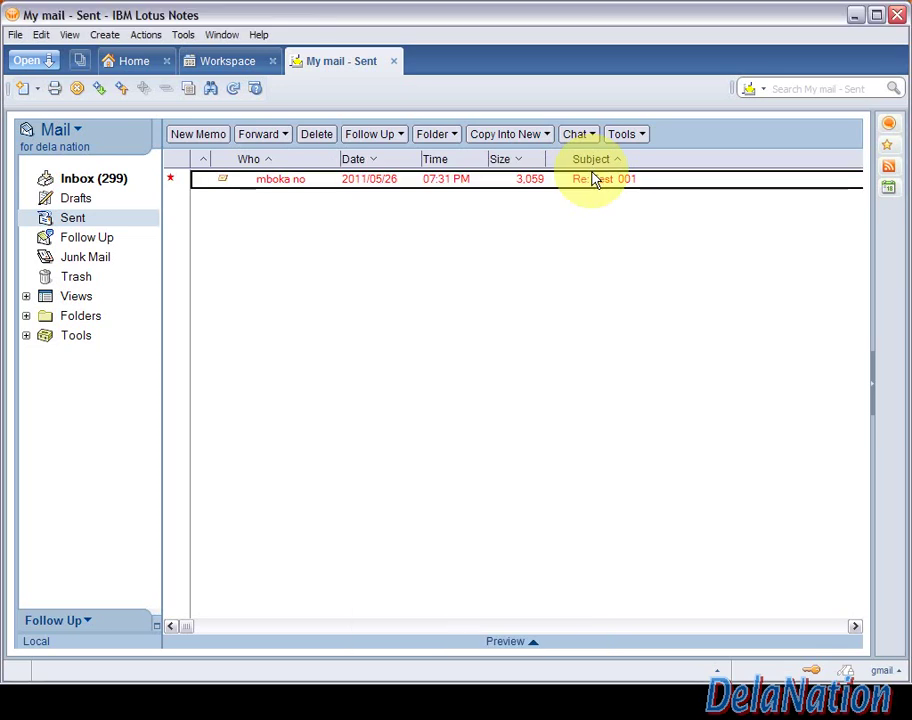
{"action": "left_click", "coordinate": [392, 62]}
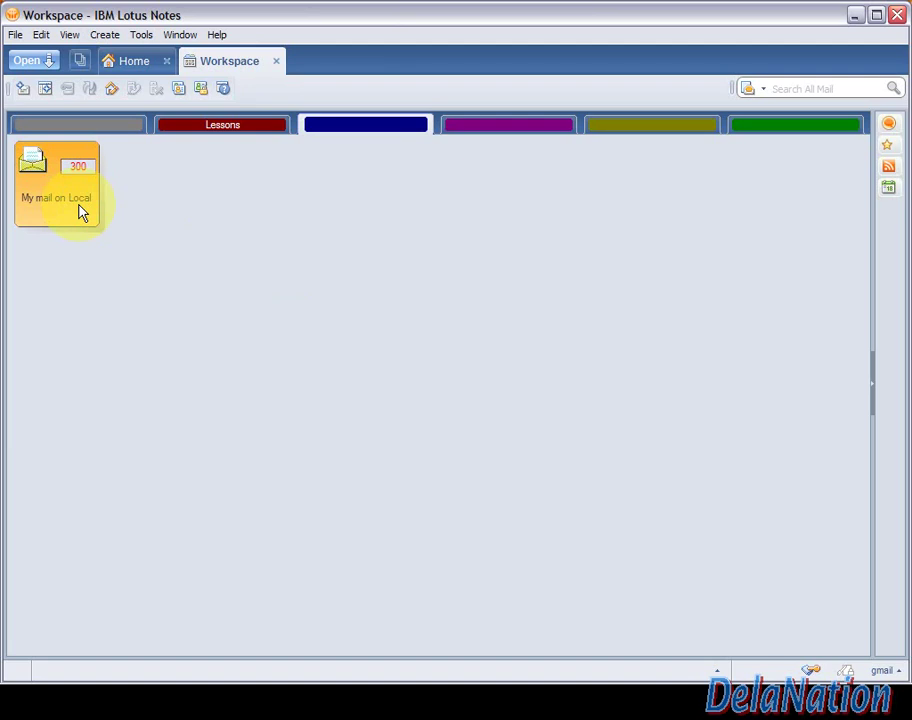
{"action": "right_click", "coordinate": [81, 210]}
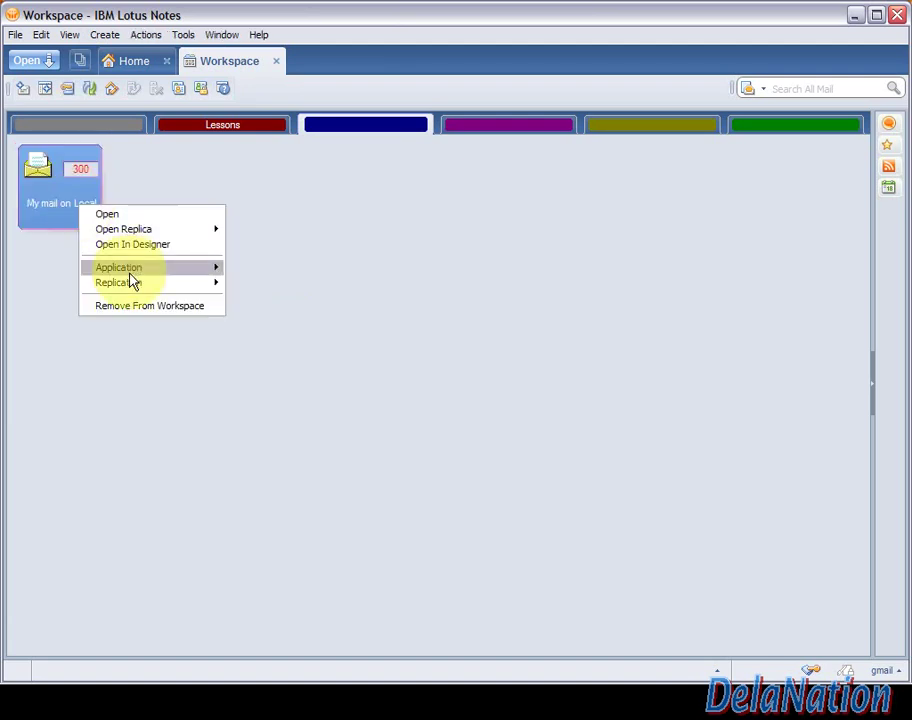
{"action": "mouse_move", "coordinate": [140, 274]}
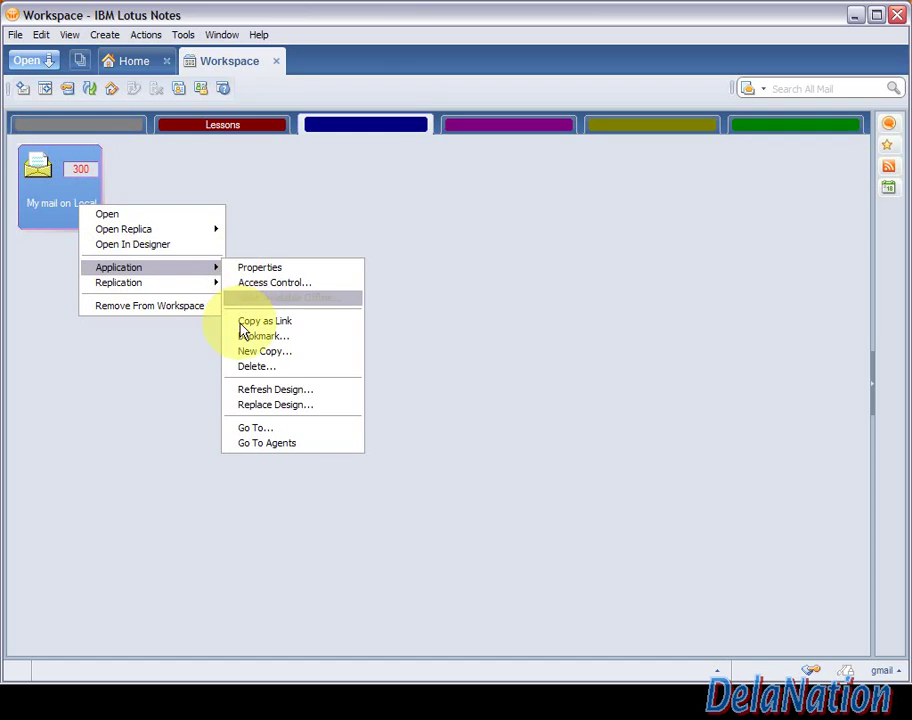
Create a new copy of My mail as mailbackup.nsf titled 'My mail ( My backup)'.
{"action": "left_click", "coordinate": [243, 354]}
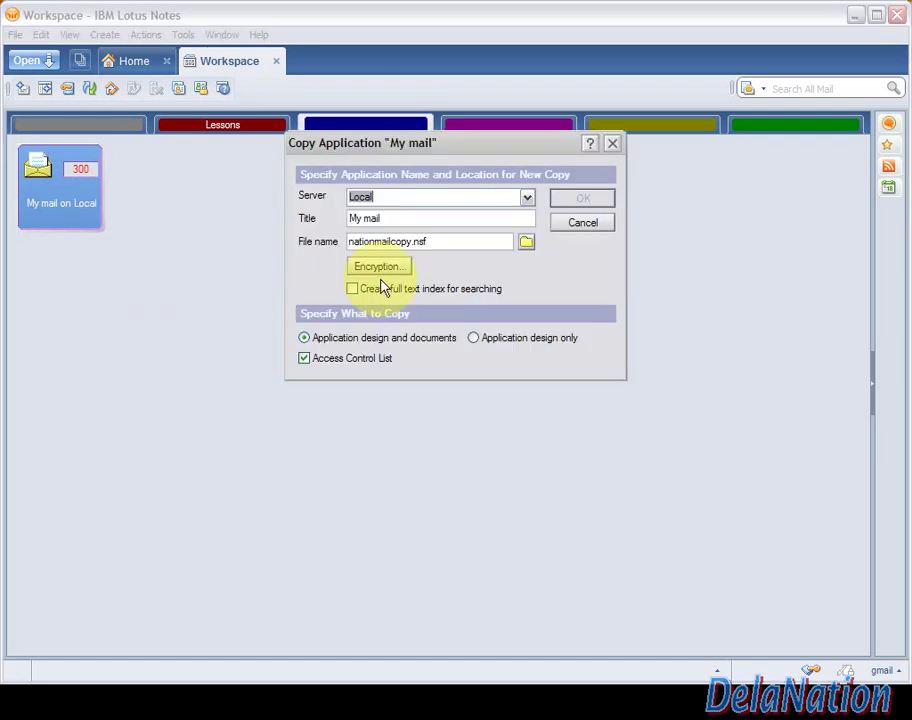
{"action": "left_click_drag", "start_coordinate": [410, 242], "coordinate": [328, 245]}
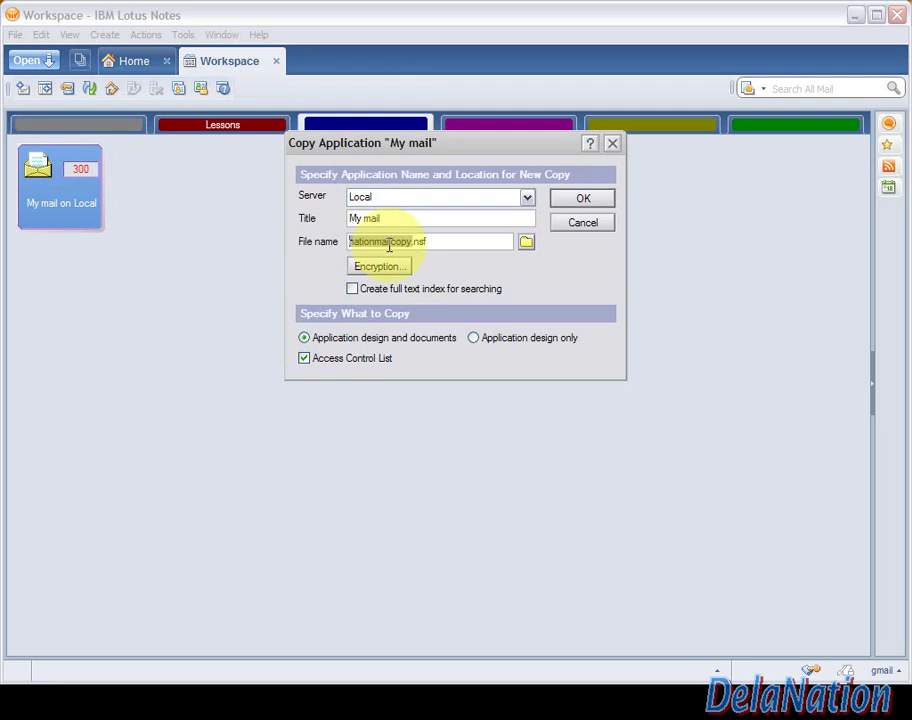
{"action": "type", "text": "mailbackup"}
{"action": "key", "text": "Right"}
{"action": "key", "text": "Right"}
{"action": "key", "text": "Right"}
{"action": "key", "text": "Right"}
{"action": "left_click", "coordinate": [413, 219]}
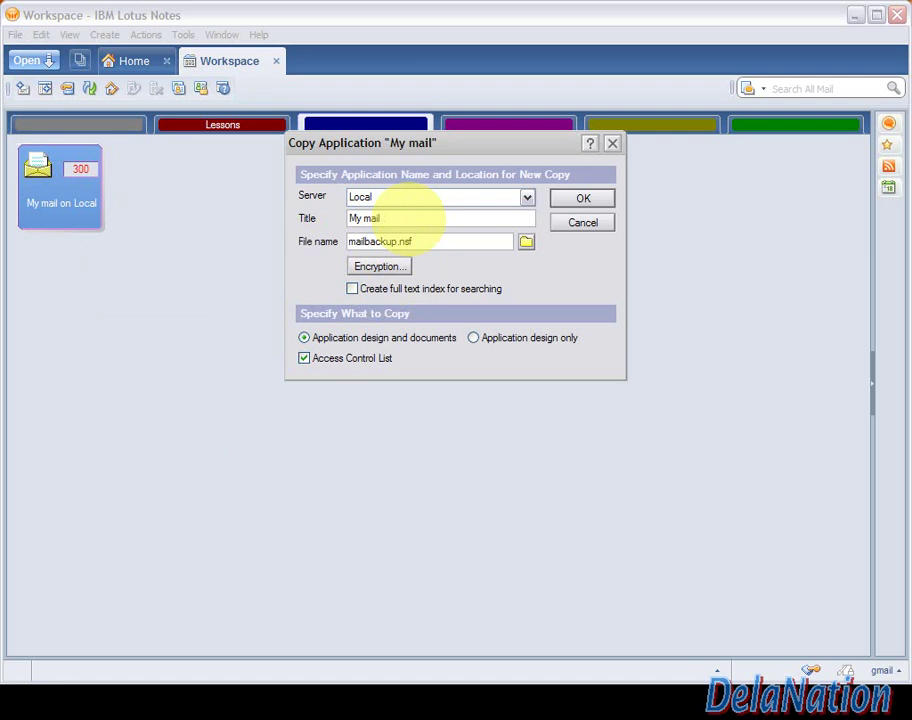
{"action": "type", "text": "("}
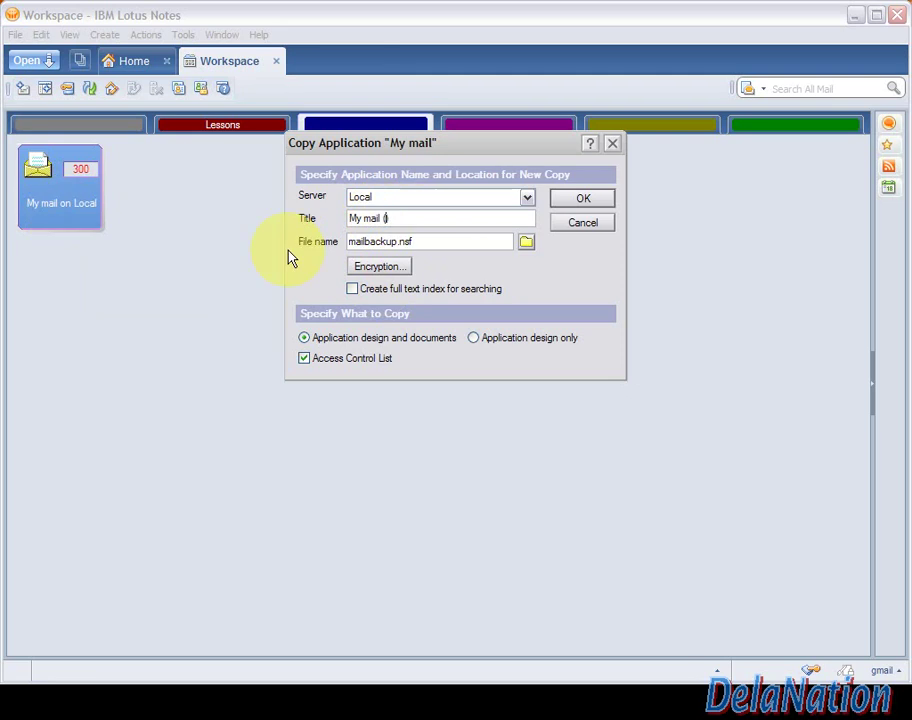
{"action": "type", "text": "M"}
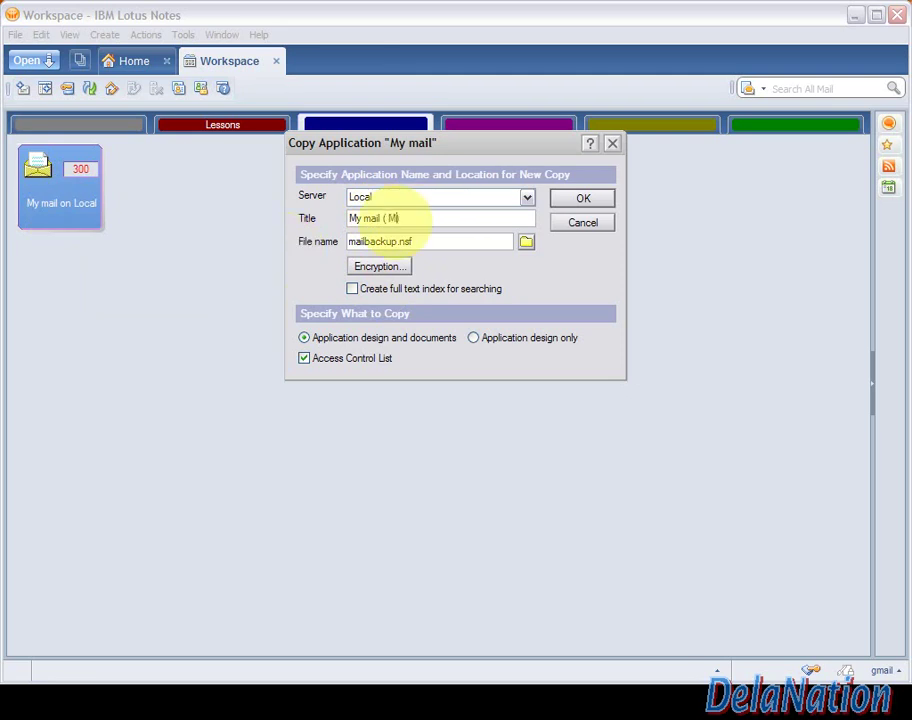
{"action": "type", "text": "y backup)"}
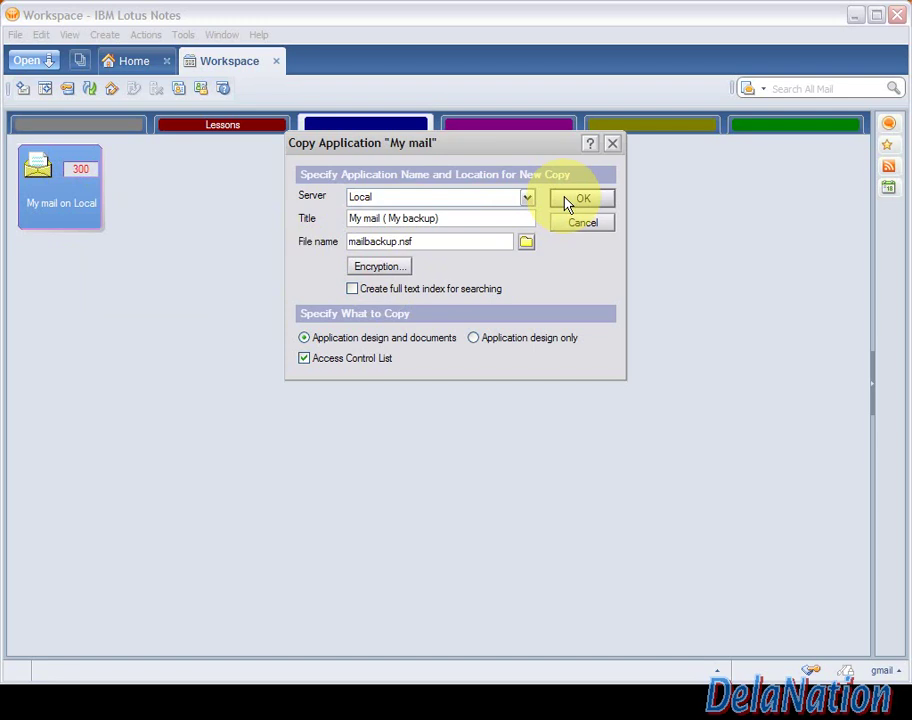
{"action": "left_click", "coordinate": [567, 204]}
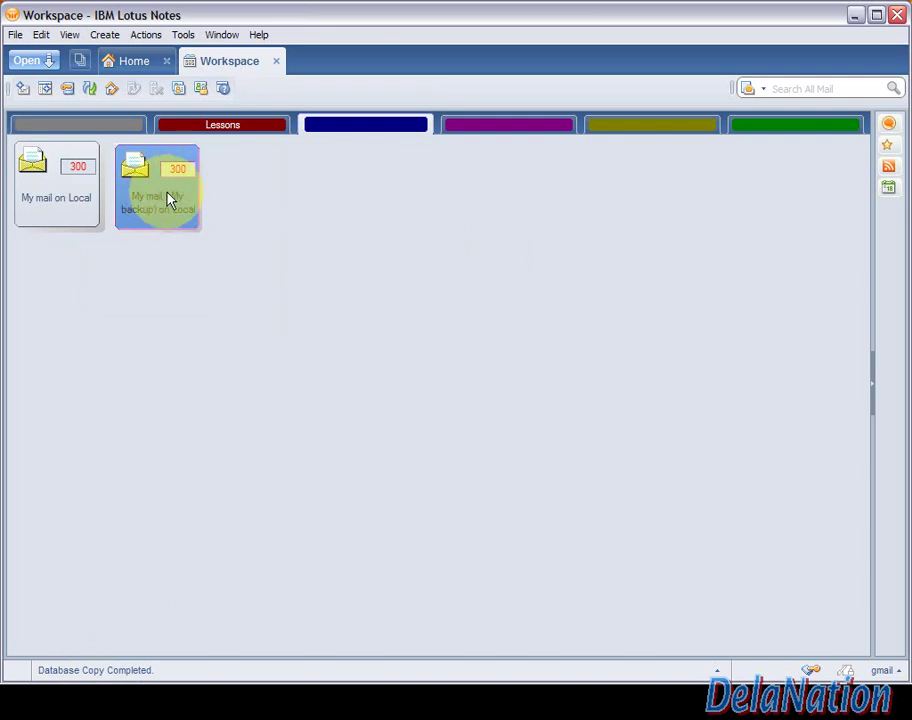
Move the backup icon lower on the Workspace and start Replace Design for My mail on Local.
{"action": "left_click_drag", "start_coordinate": [157, 200], "coordinate": [62, 388]}
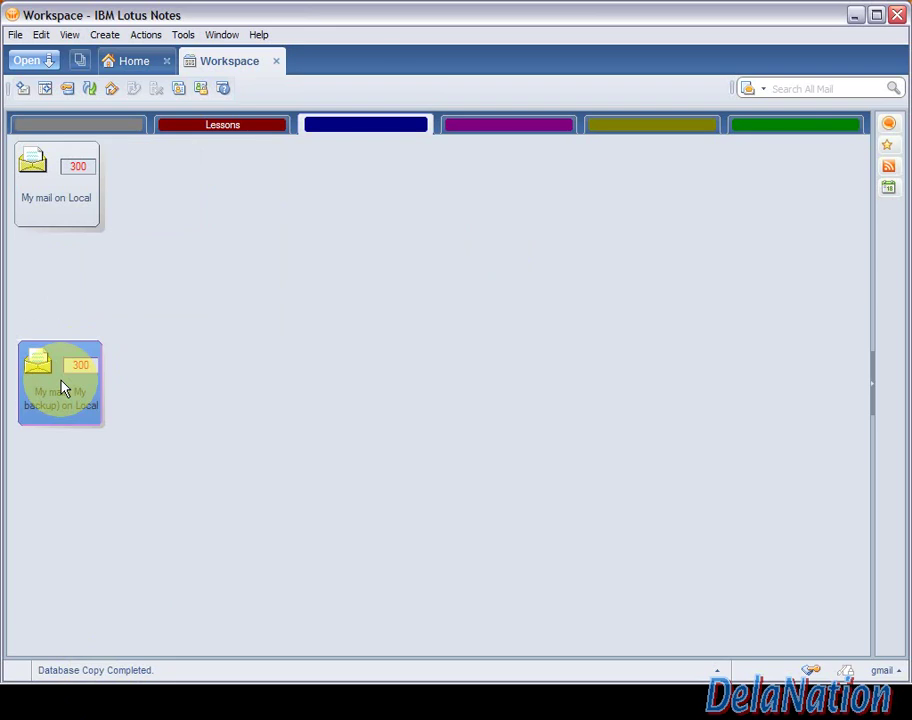
{"action": "left_click", "coordinate": [187, 325]}
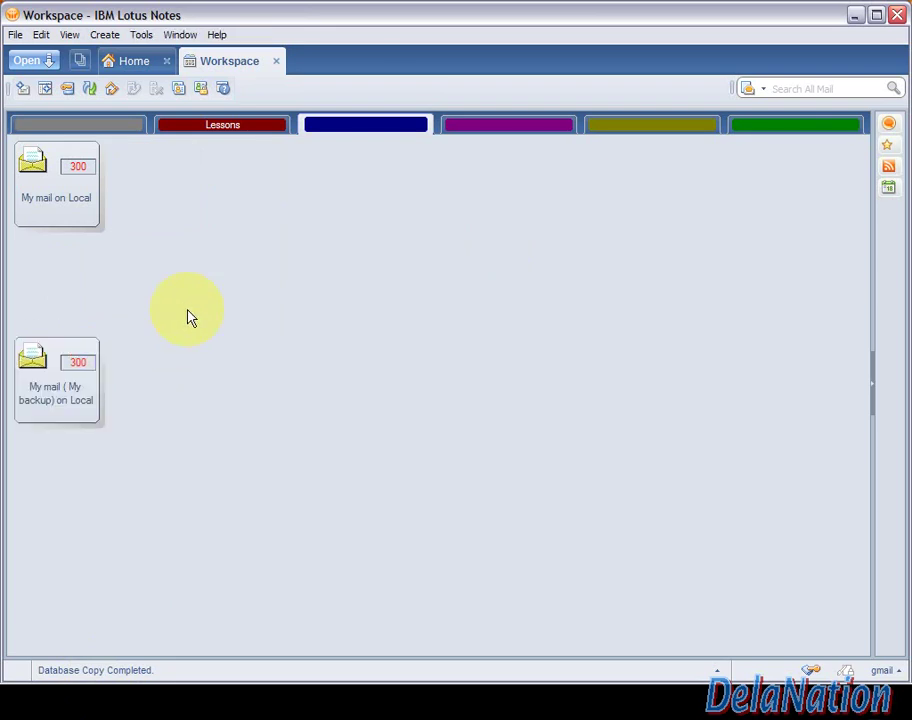
{"action": "left_click", "coordinate": [76, 208]}
{"action": "right_click", "coordinate": [76, 208]}
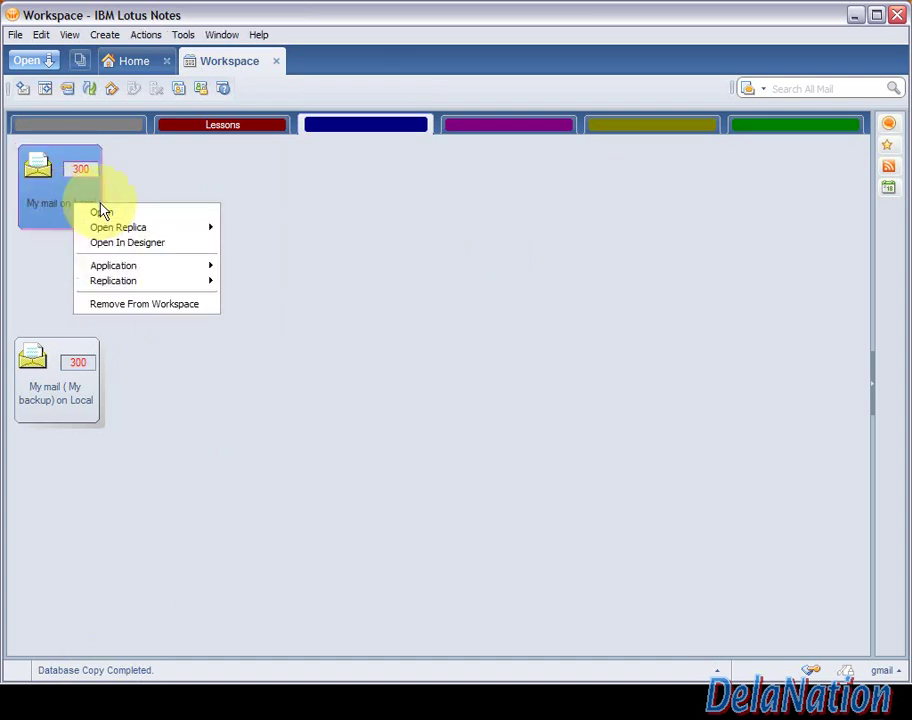
{"action": "mouse_move", "coordinate": [122, 266]}
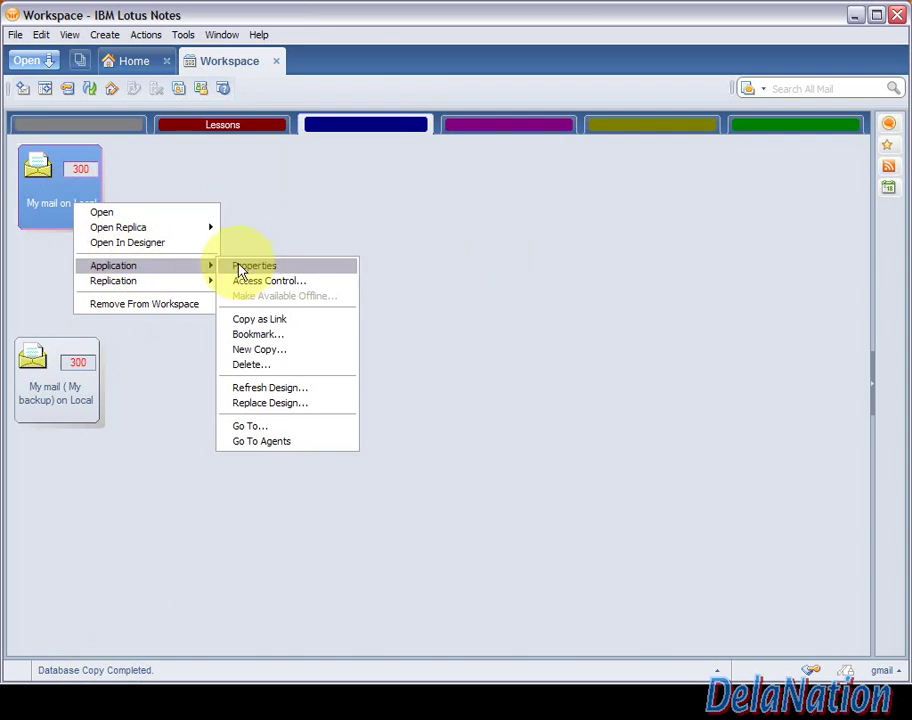
{"action": "left_click", "coordinate": [271, 406]}
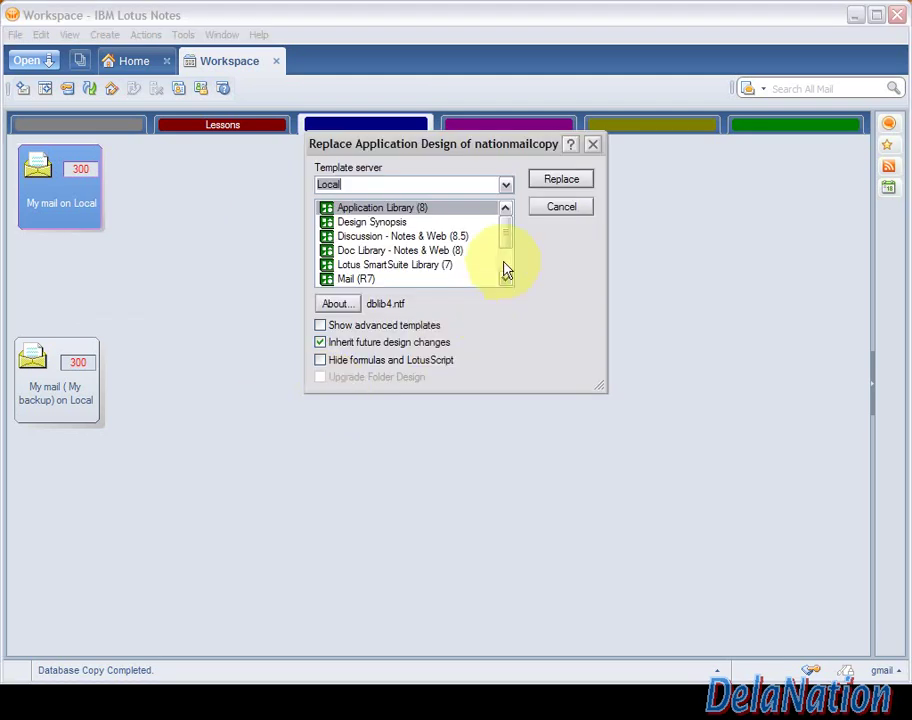
Pick the Mail (R8.5) template (mail85.ntf) from the template list and apply it.
{"action": "left_click", "coordinate": [505, 279]}
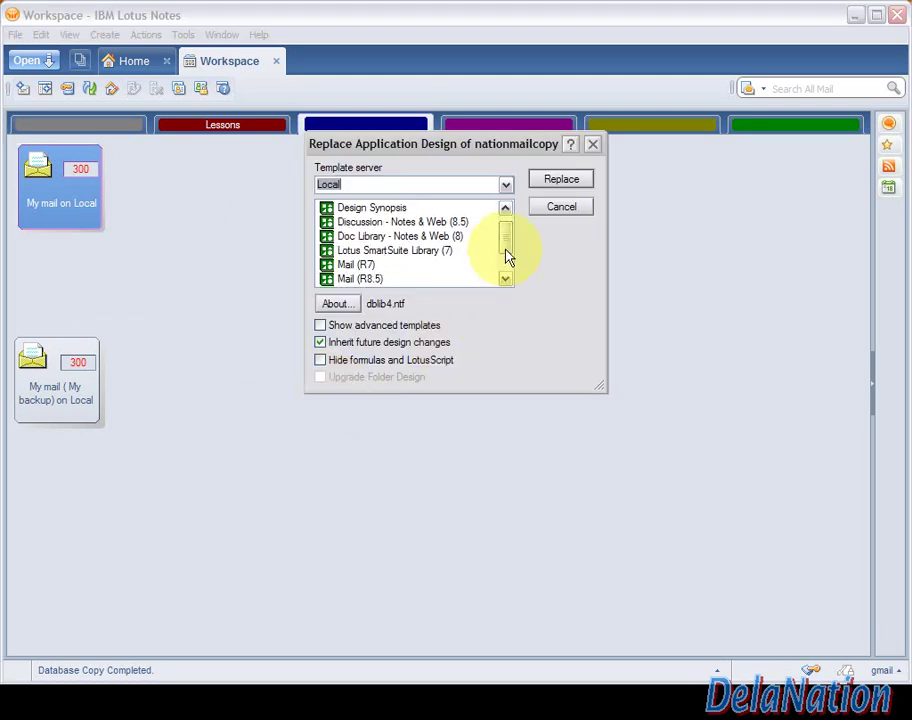
{"action": "scroll", "coordinate": [506, 250], "scroll_direction": "up", "scroll_amount": 1}
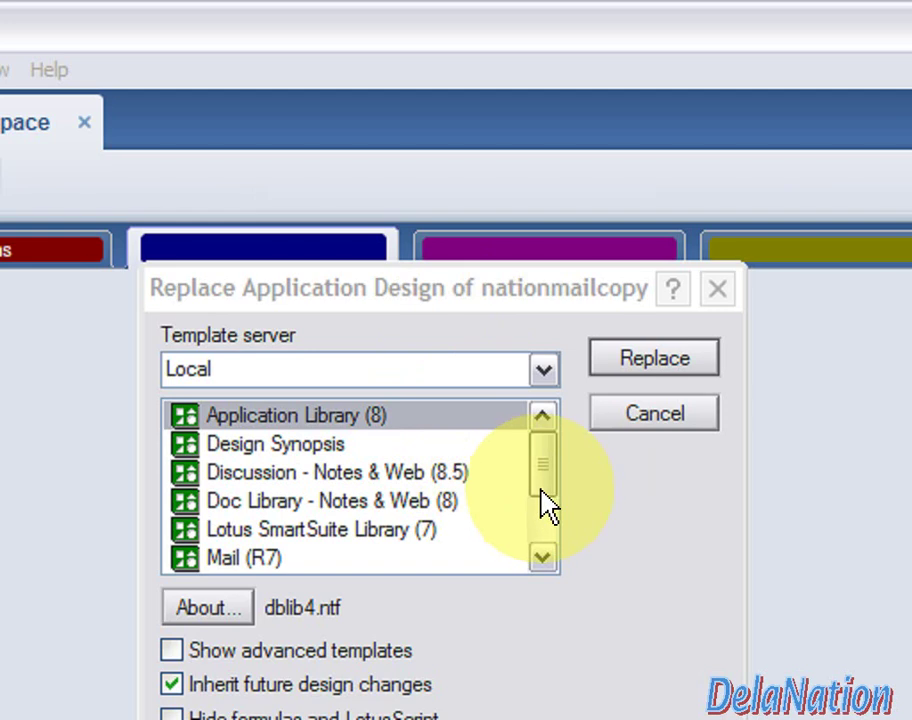
{"action": "left_click_drag", "start_coordinate": [540, 500], "coordinate": [546, 535]}
{"action": "left_click", "coordinate": [337, 506]}
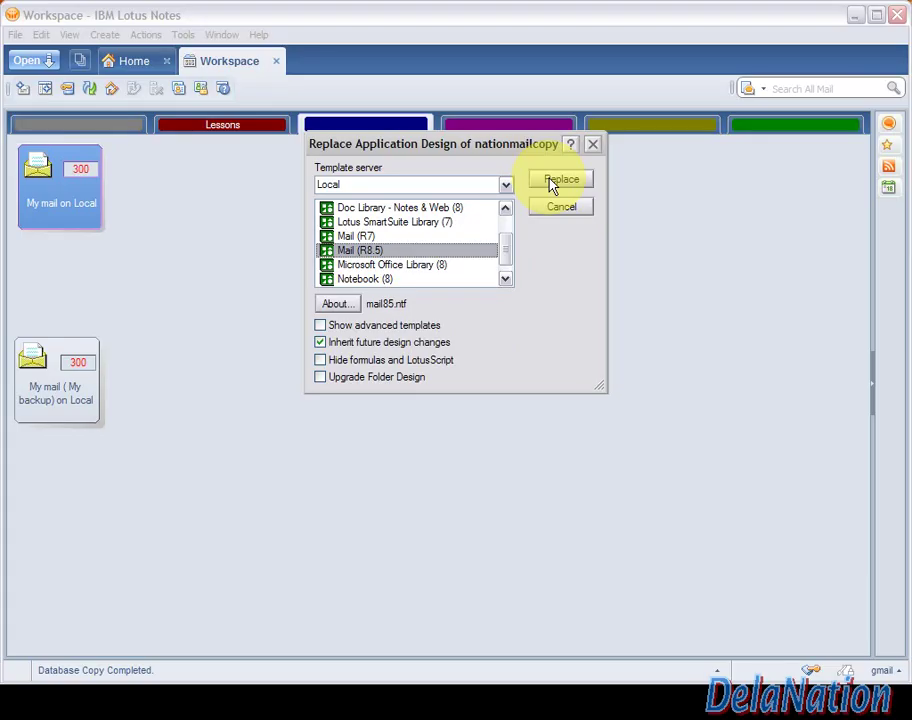
{"action": "left_click", "coordinate": [559, 180]}
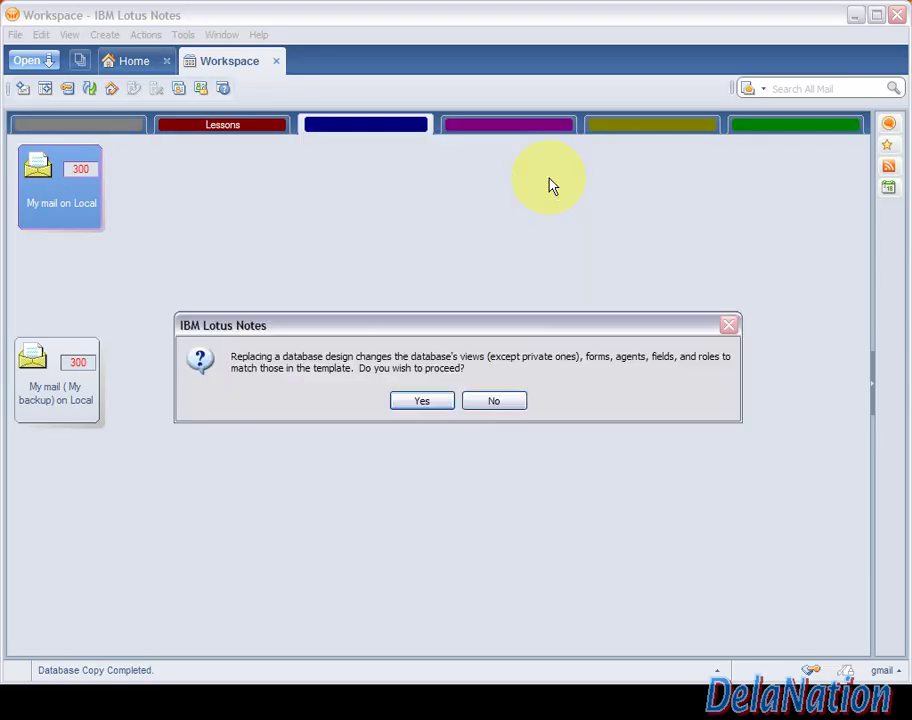
Confirm the design replacement with Yes and select the redesigned My mail on Local icon.
{"action": "left_click", "coordinate": [421, 403]}
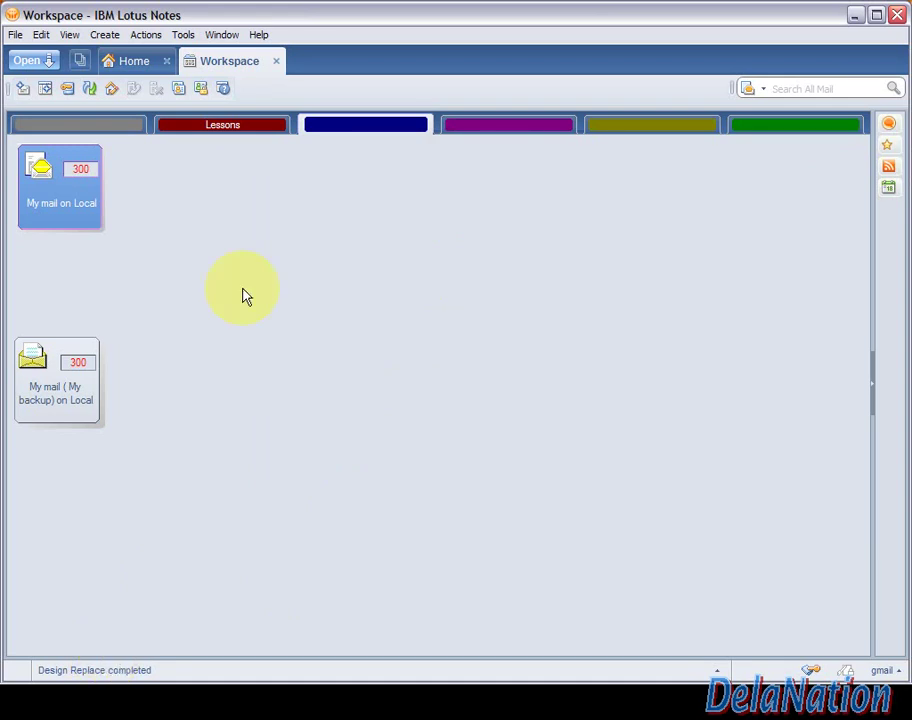
{"action": "left_click", "coordinate": [75, 198]}
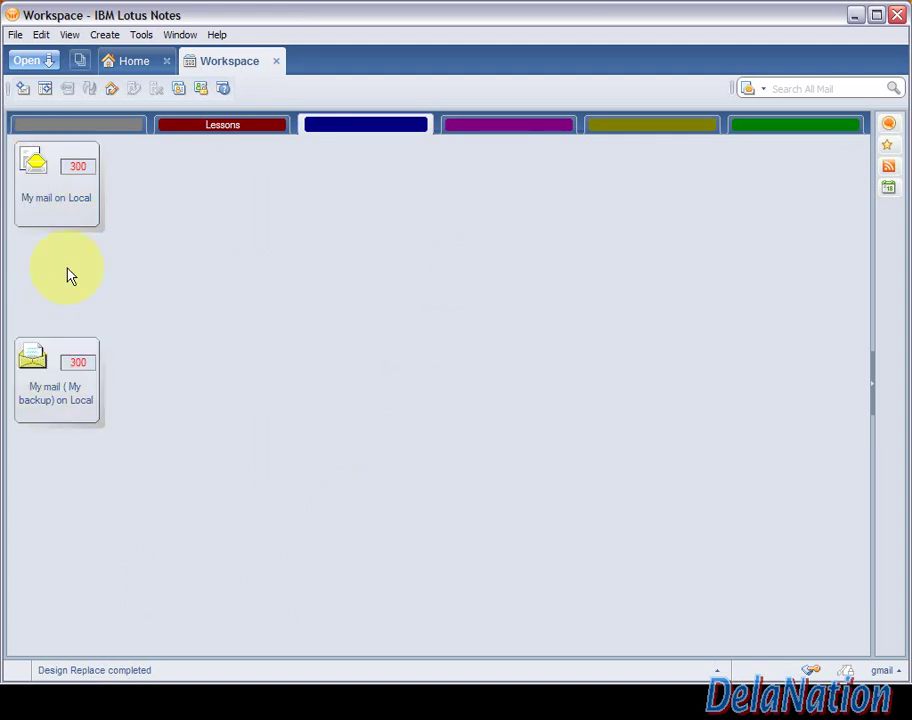
Open My mail on Local to show its 299-message Inbox in the R8.5 layout.
{"action": "left_click", "coordinate": [62, 192]}
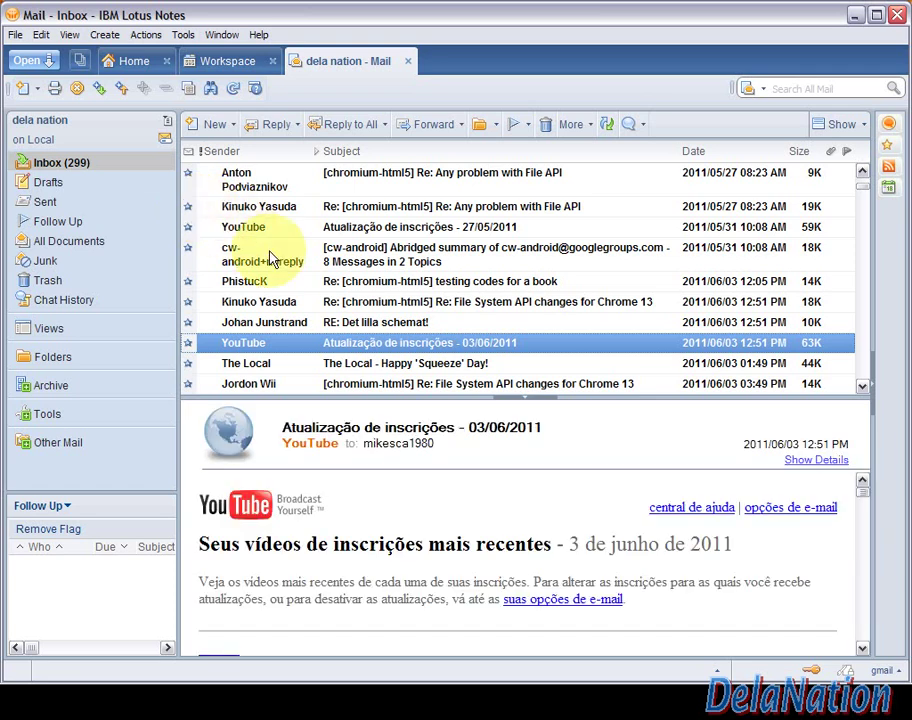
Preview the cw-android abridged summary message with its 2 topics.
{"action": "left_click", "coordinate": [326, 252]}
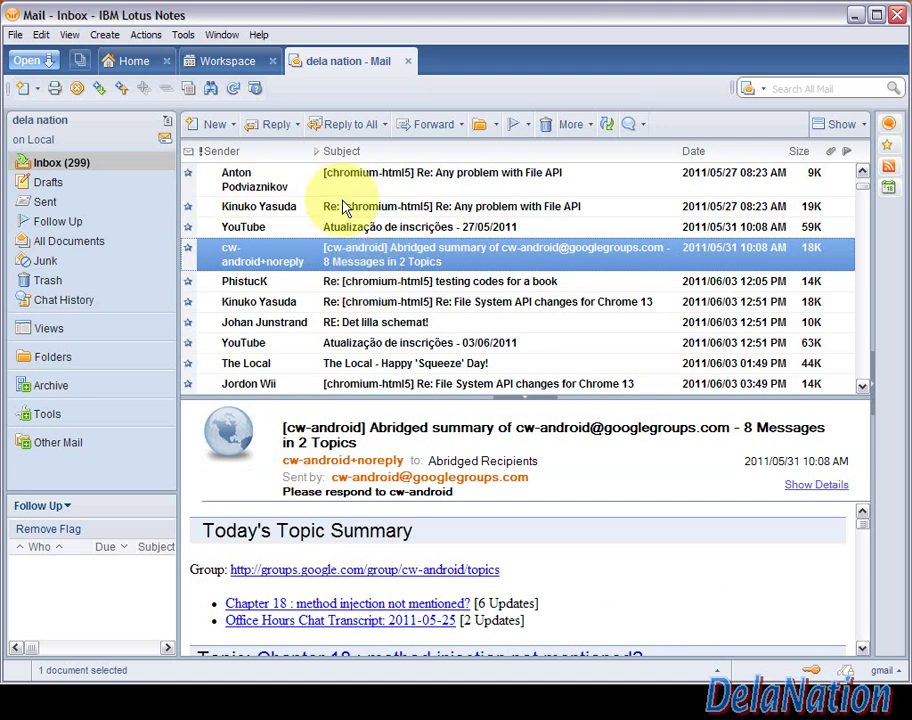
Return to the Workspace and permanently delete the mailbackup.nsf backup database.
{"action": "left_click", "coordinate": [229, 61]}
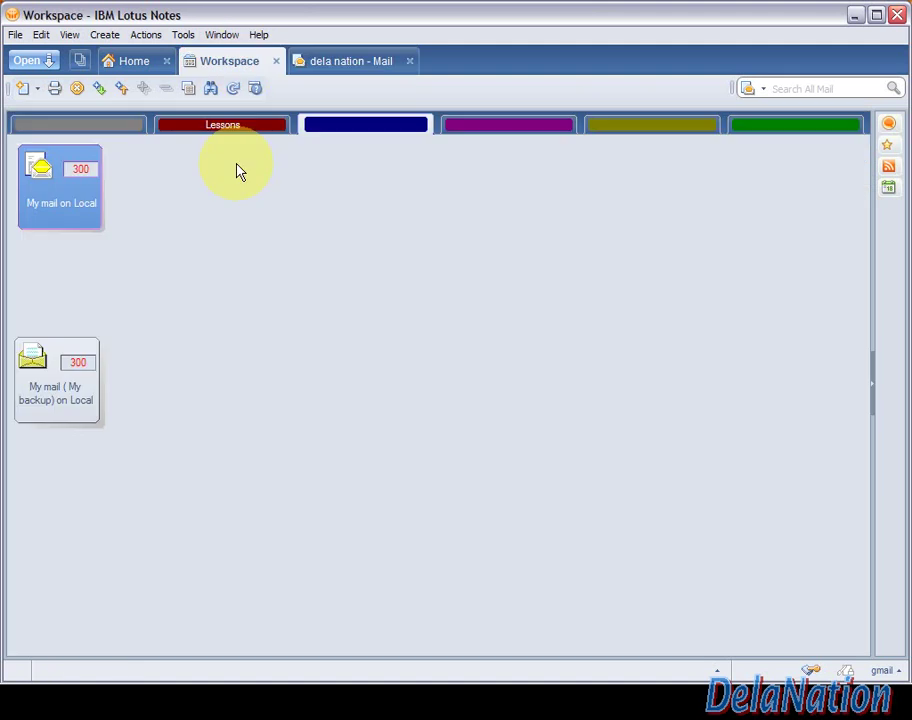
{"action": "left_click", "coordinate": [55, 399]}
{"action": "right_click", "coordinate": [58, 400]}
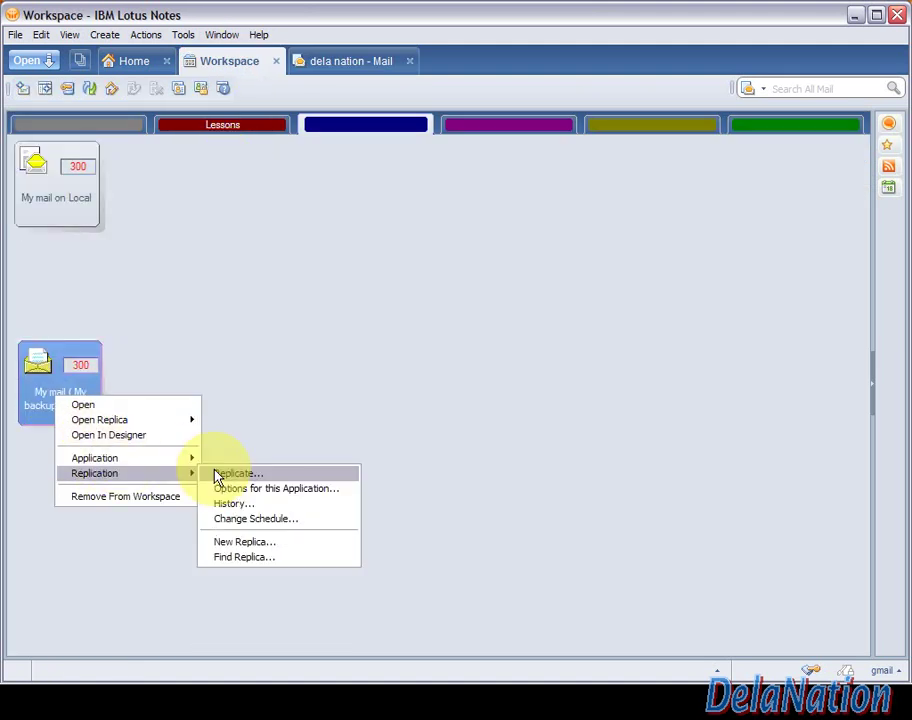
{"action": "mouse_move", "coordinate": [177, 466]}
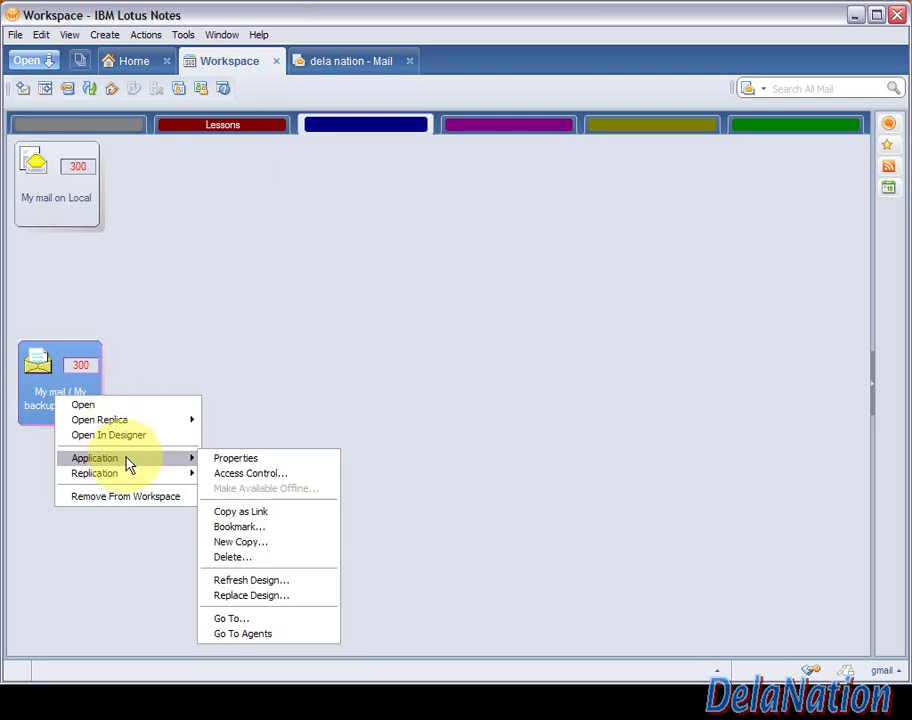
{"action": "left_click", "coordinate": [229, 557]}
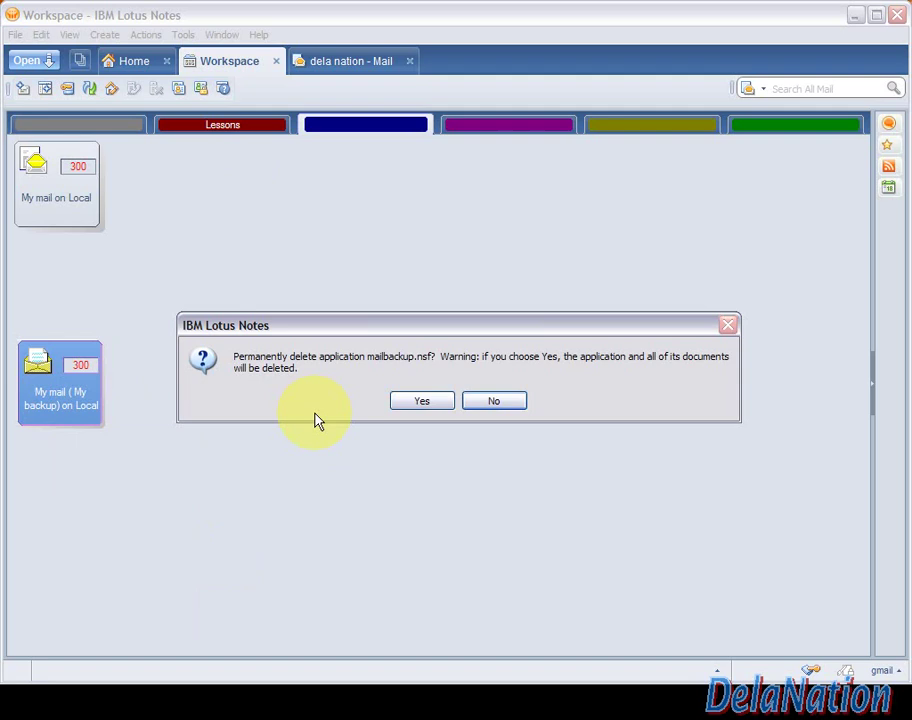
{"action": "left_click", "coordinate": [420, 401]}
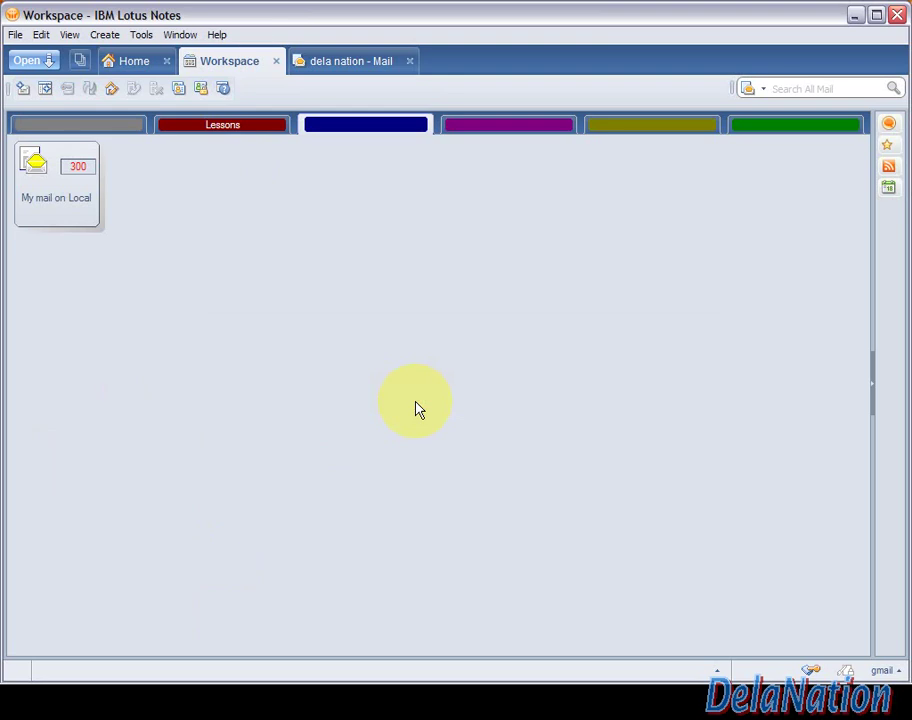